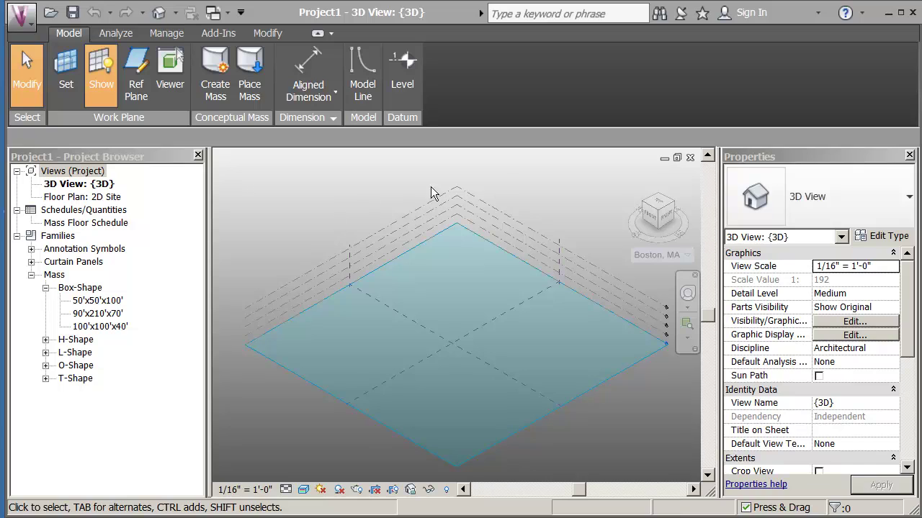
- Sign in to the Autodesk account with the account e-mail address and password
left_click(751, 14)
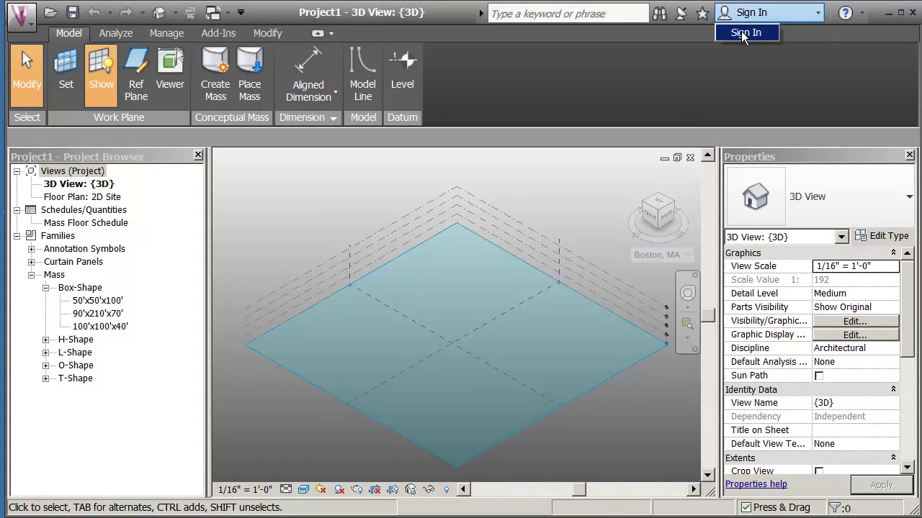
left_click(741, 31)
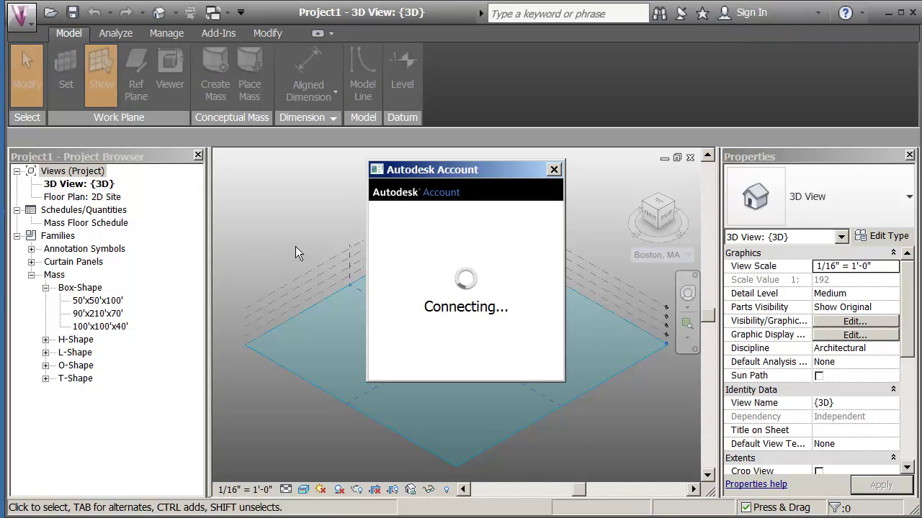
left_click(454, 265)
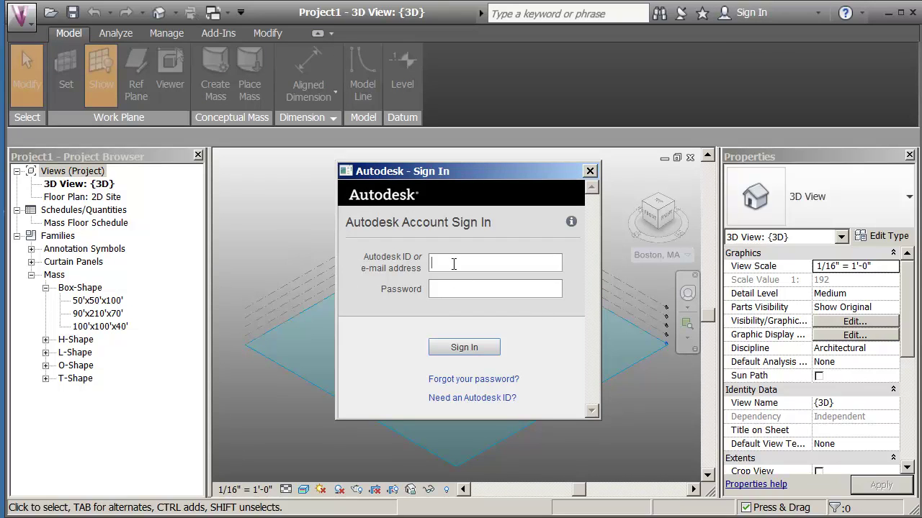
left_click(489, 291)
type("•••••••••")
left_click(471, 347)
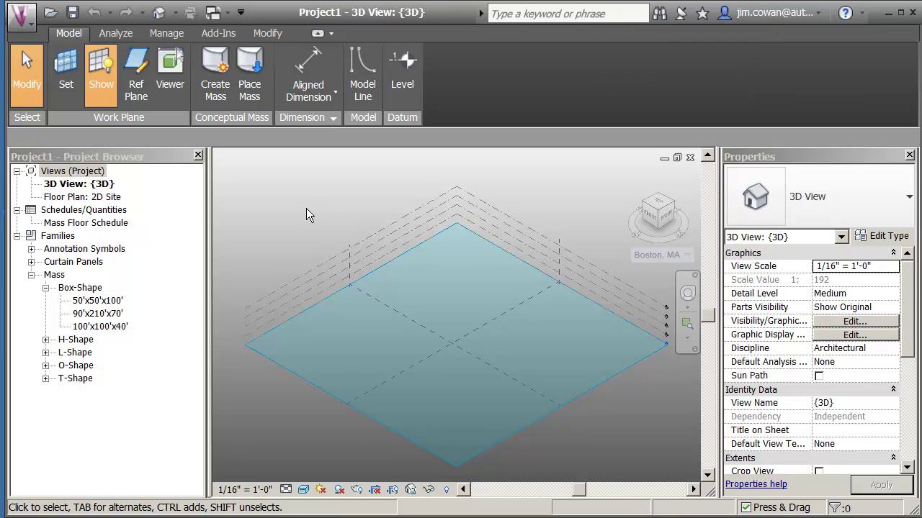
- Change the project address from Boston, MA to St Louis, MO, USA in the Location dialog
left_click(122, 36)
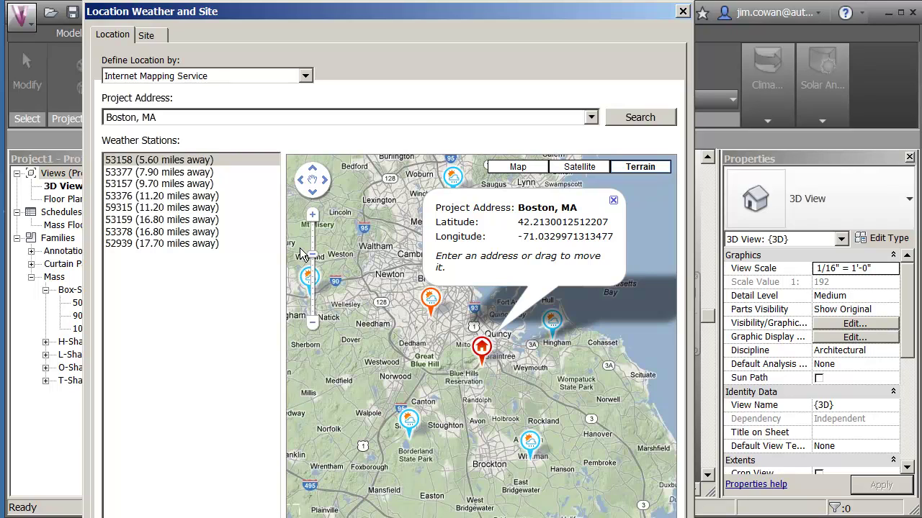
triple_click(177, 120)
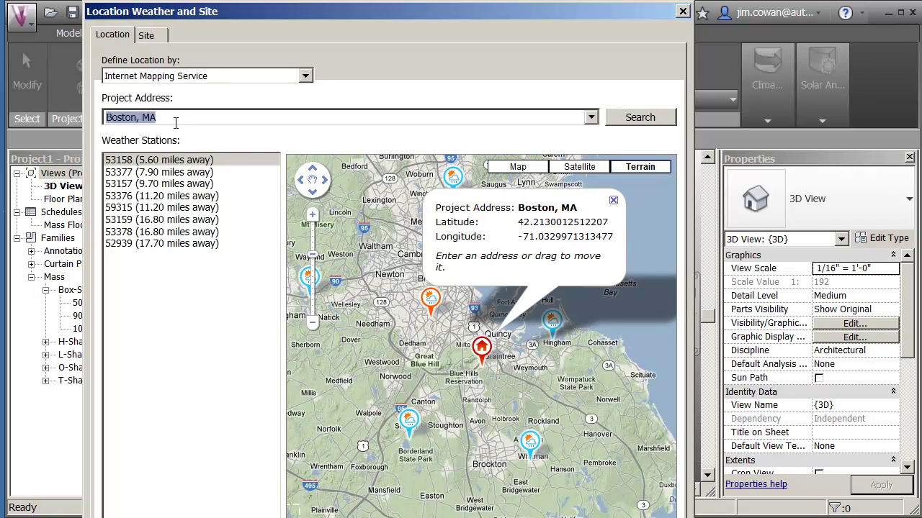
type("S")
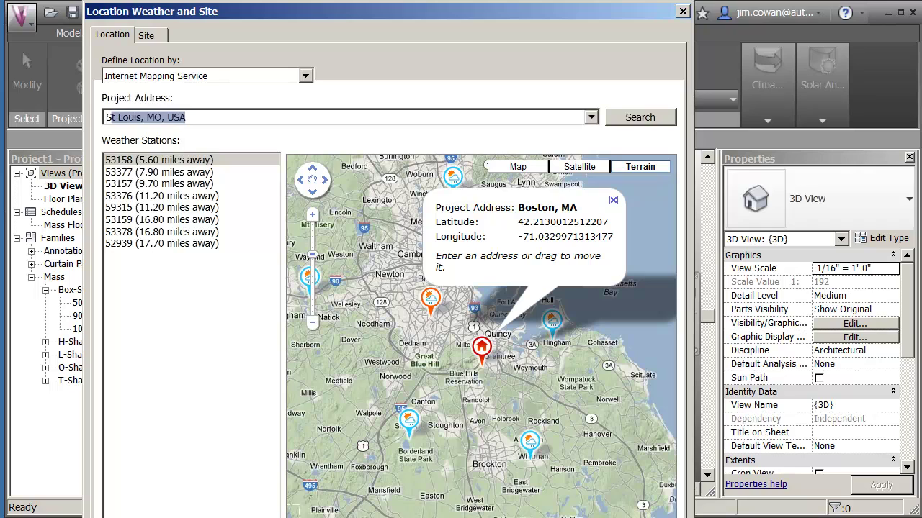
type("t")
key("Return")
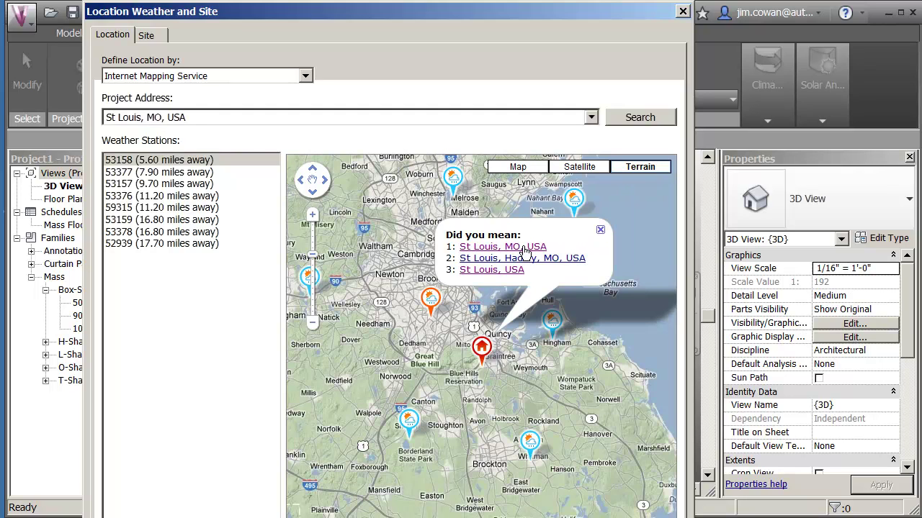
left_click(523, 247)
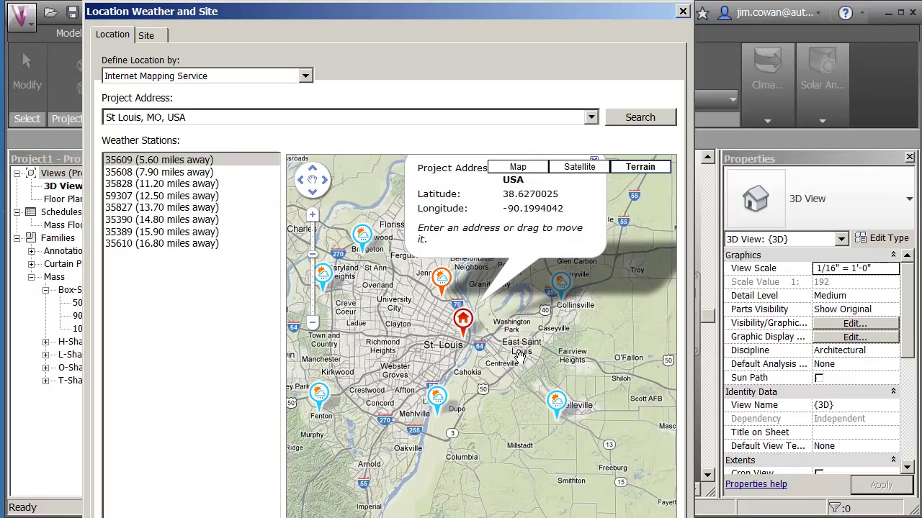
- Move the location marker to 38.6157989501953,-90.1895141601563 in downtown St. Louis and review nearby weather stations
mouse_move(467, 317)
left_mouse_down()
mouse_move(436, 314)
mouse_move(491, 318)
mouse_move(468, 320)
left_mouse_up()
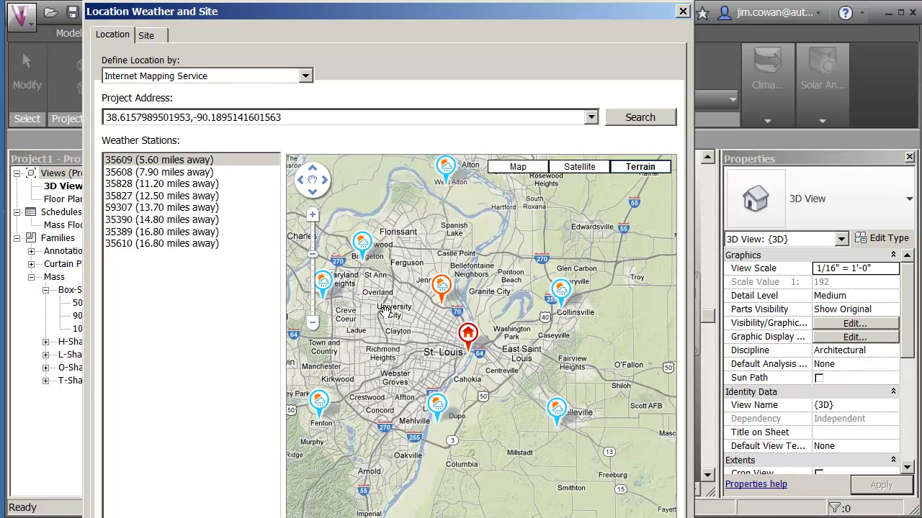
mouse_move(376, 263)
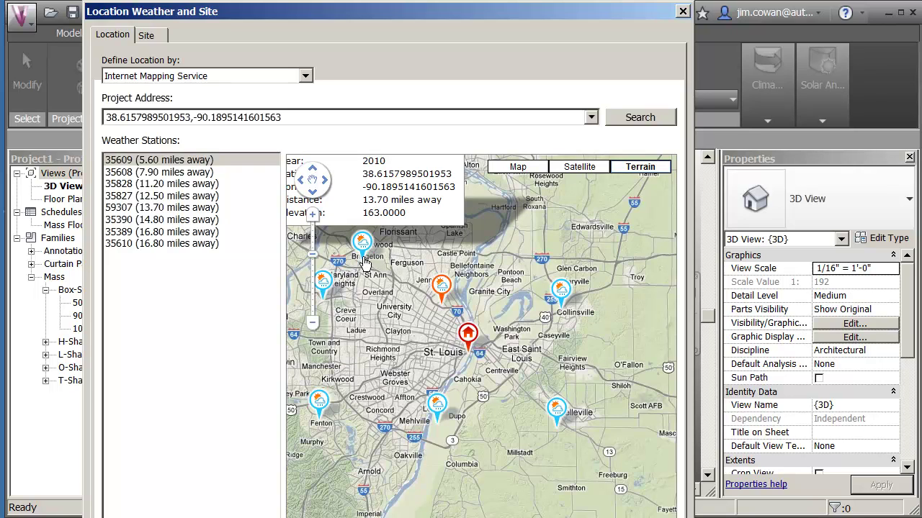
mouse_move(564, 428)
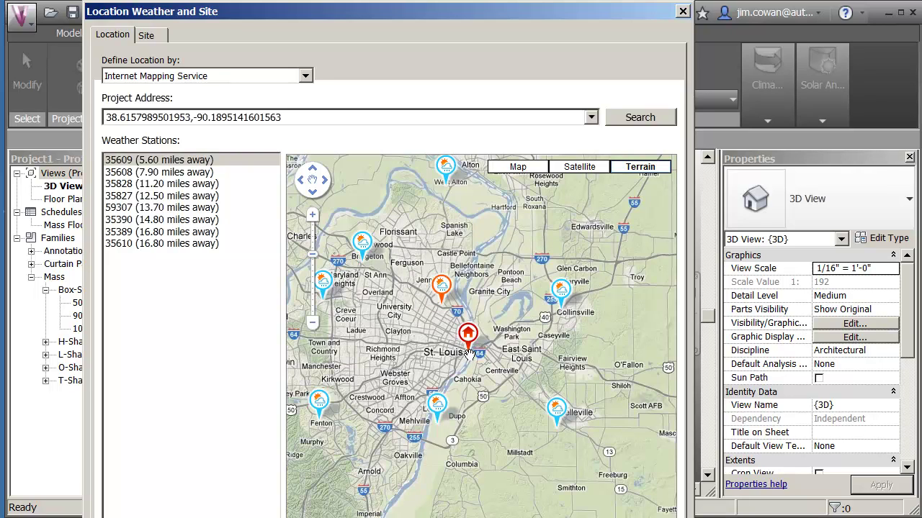
- Switch the location map to satellite imagery and zoom in on the site
left_click(584, 170)
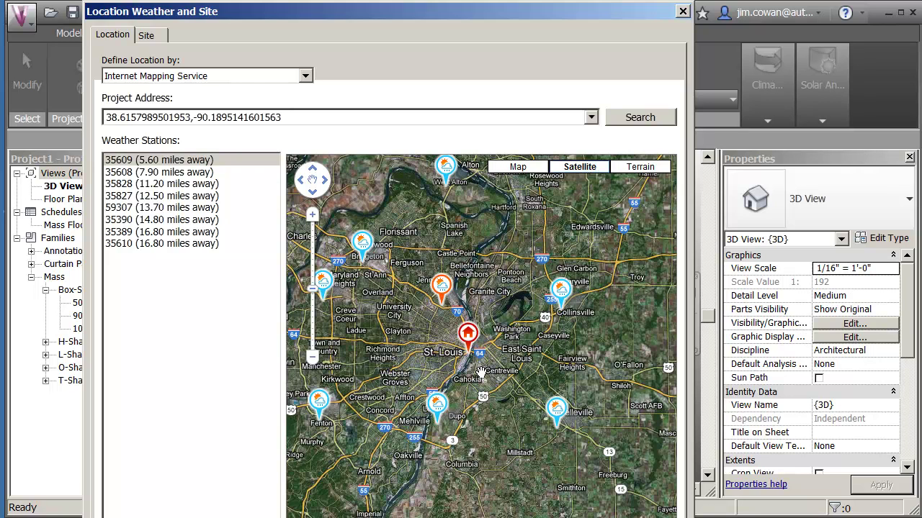
scroll(481, 372, "up", 3)
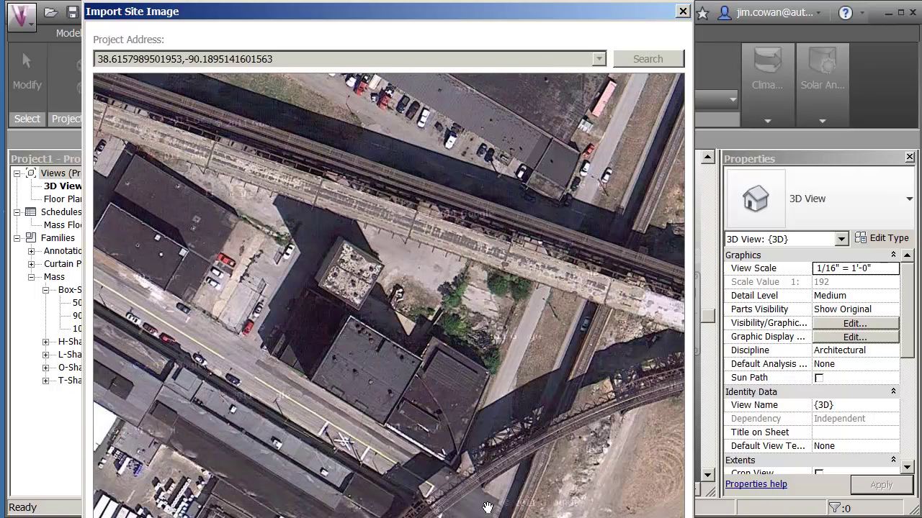
- Import the satellite site image and view it from the top beneath the mass
key("Return")
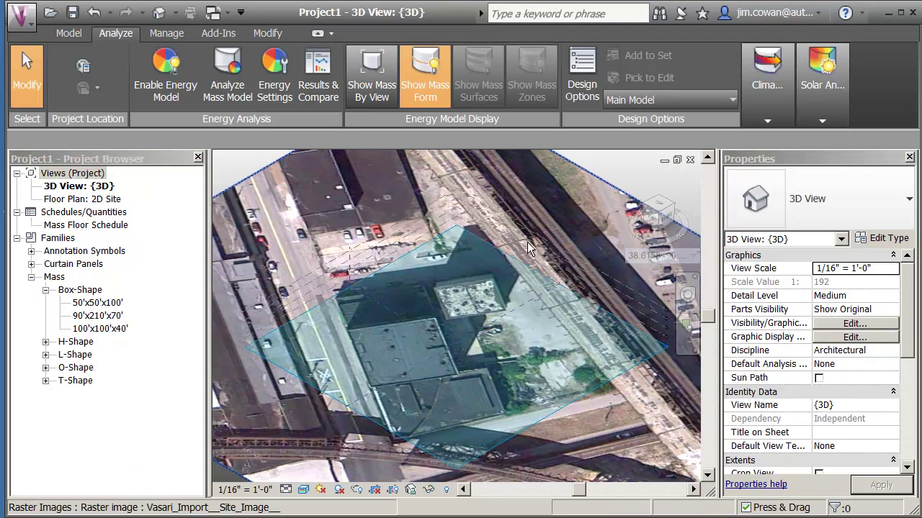
left_click(657, 210)
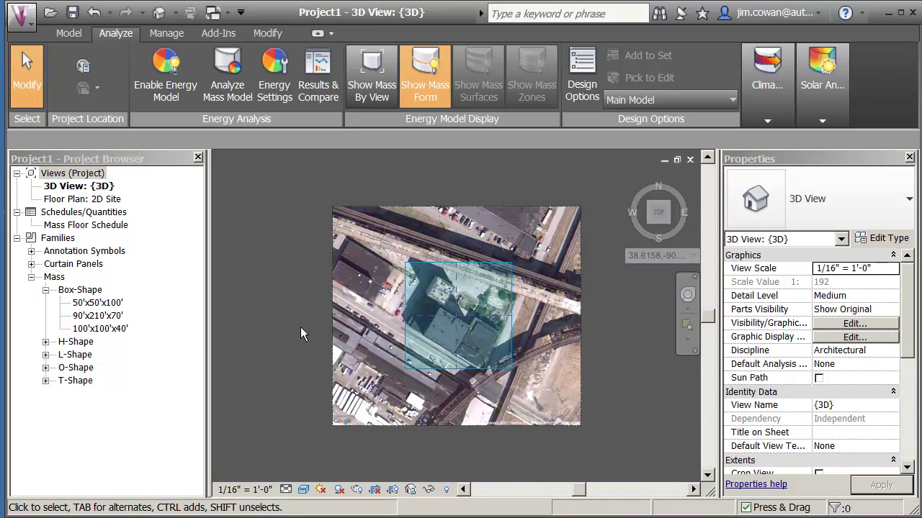
scroll(300, 326, "up", 1)
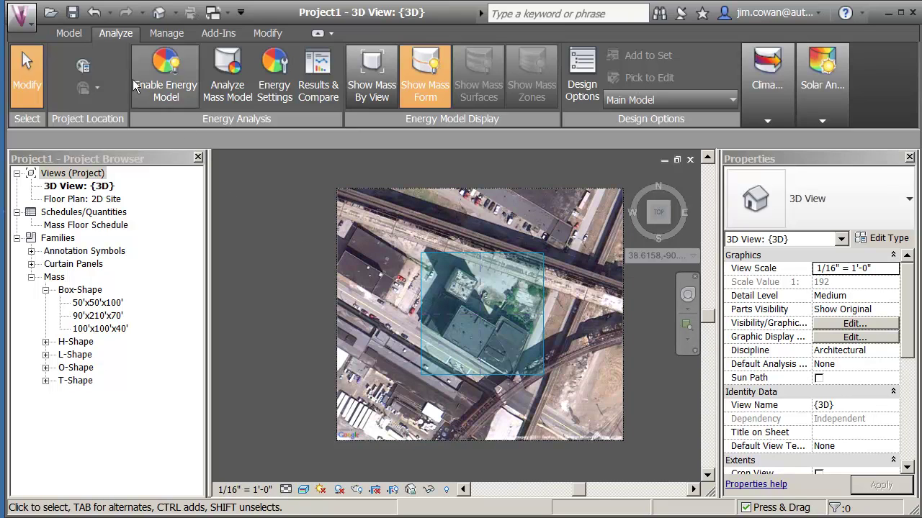
- Toggle the work plane's visibility off and back on, then delete the imported site image
left_click(72, 35)
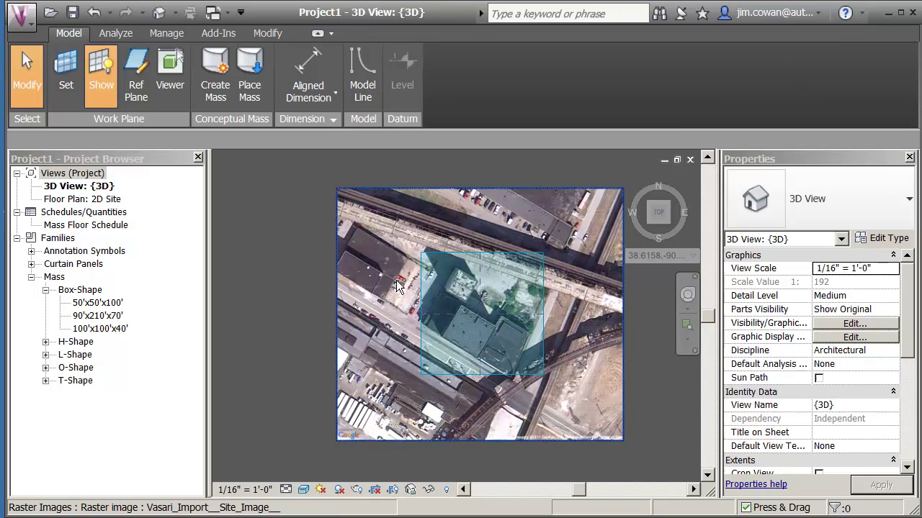
left_click(99, 81)
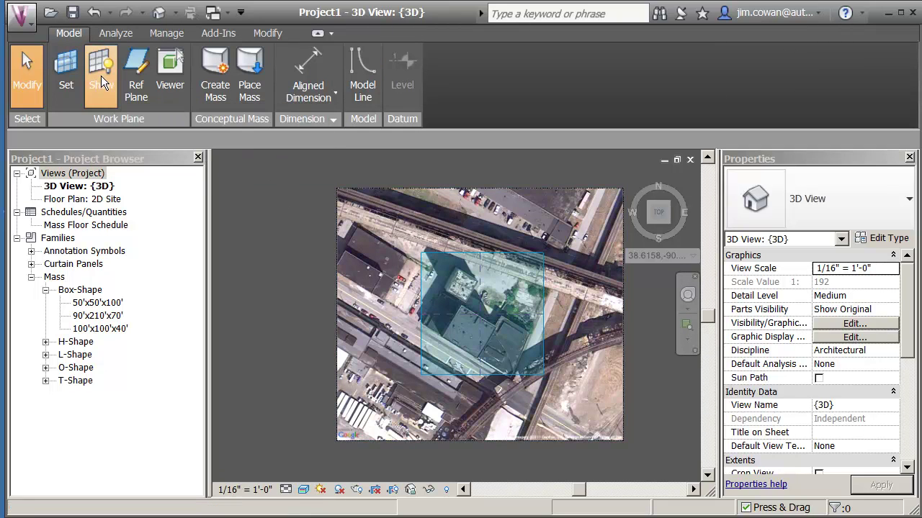
left_click(101, 76)
left_click(101, 76)
left_click(101, 75)
left_click(101, 76)
left_click(101, 76)
left_click(101, 78)
left_click(338, 265)
key("Delete")
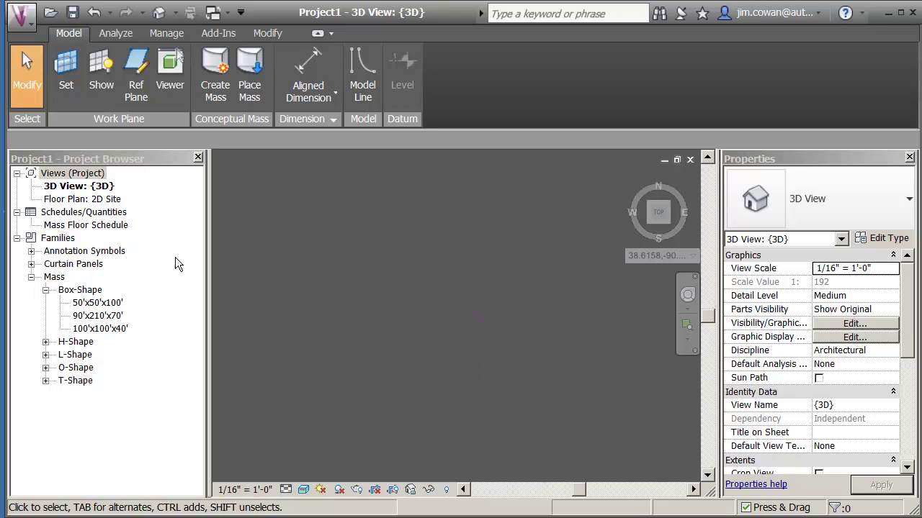
- In the 2D Site plan, filter to the Project Base Point and confirm 0' 0" and 0.000° to true north
double_click(83, 198)
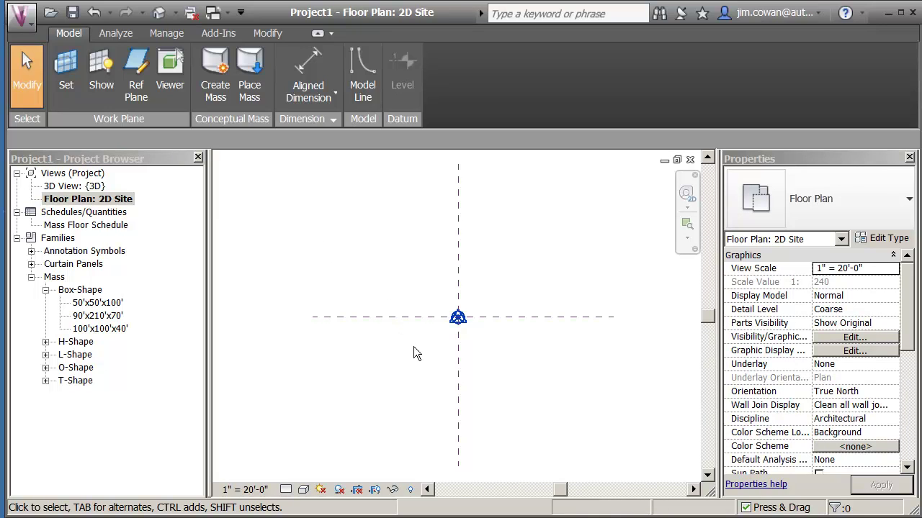
scroll(417, 338, "up", 1)
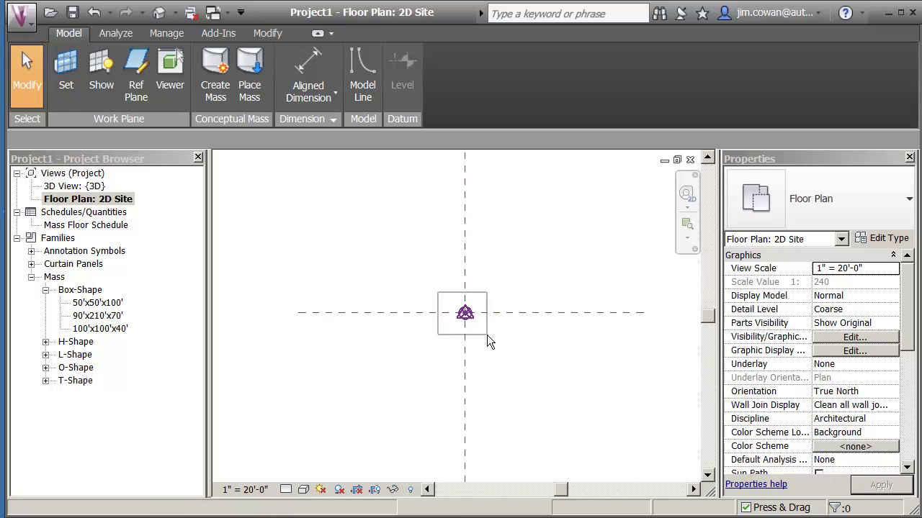
left_click(486, 335)
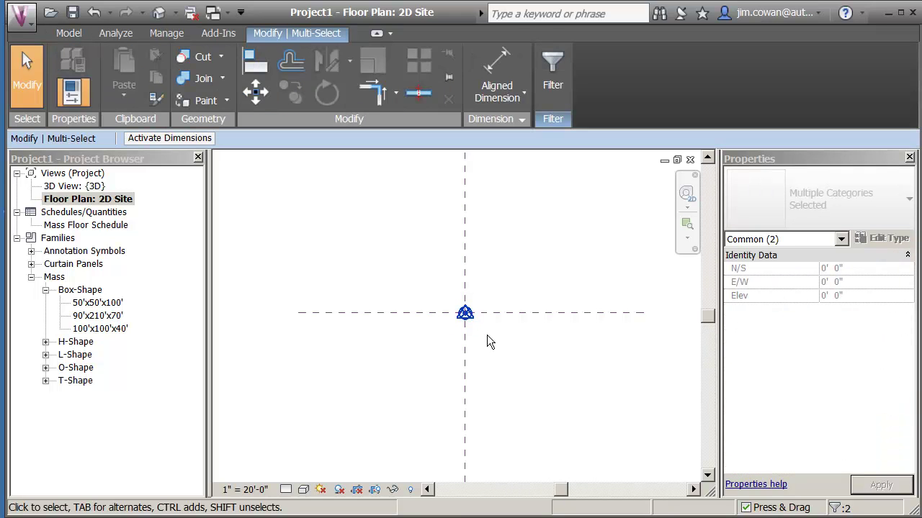
left_click(553, 93)
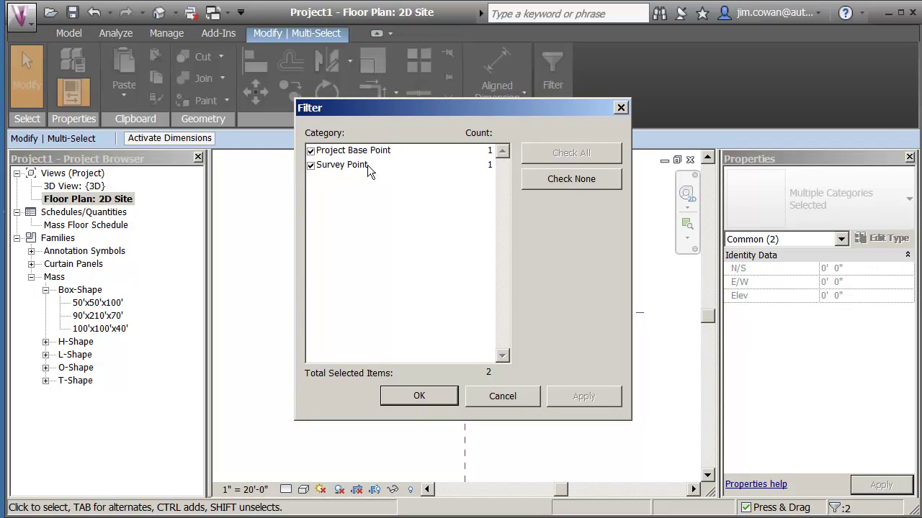
left_click(310, 165)
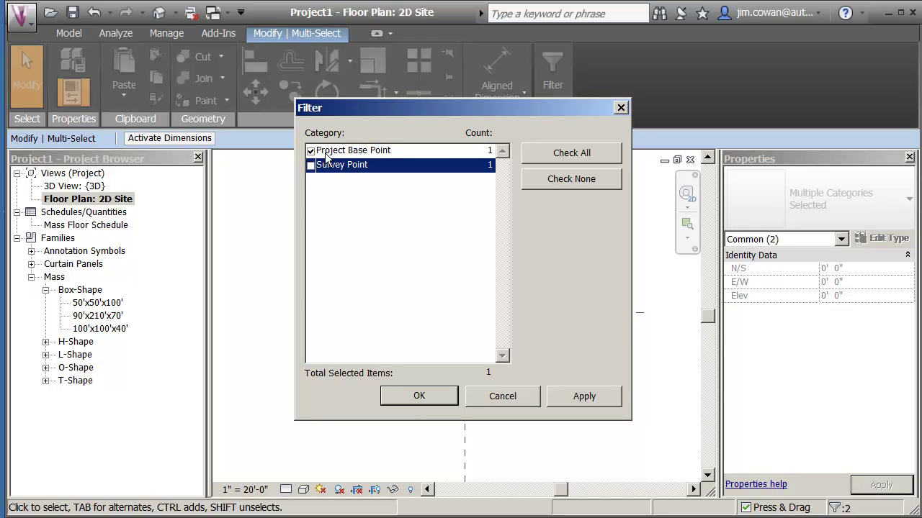
left_click(427, 395)
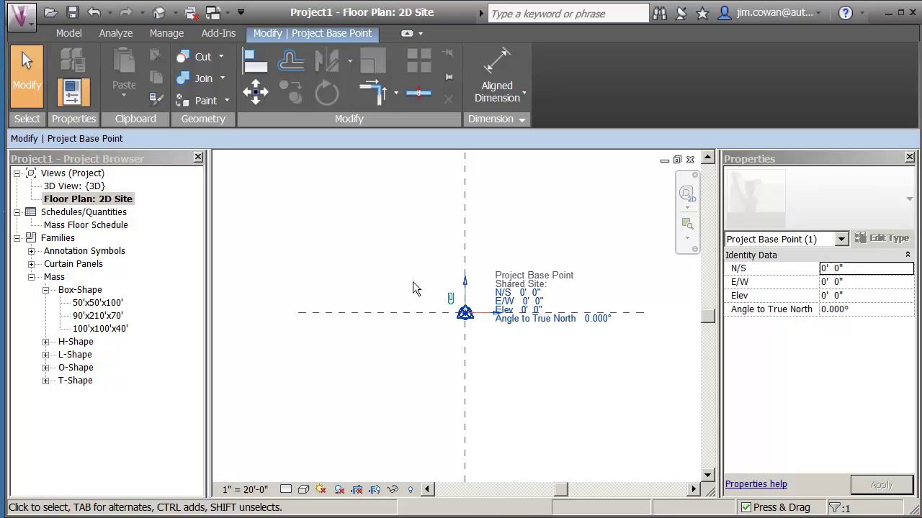
left_click(531, 361)
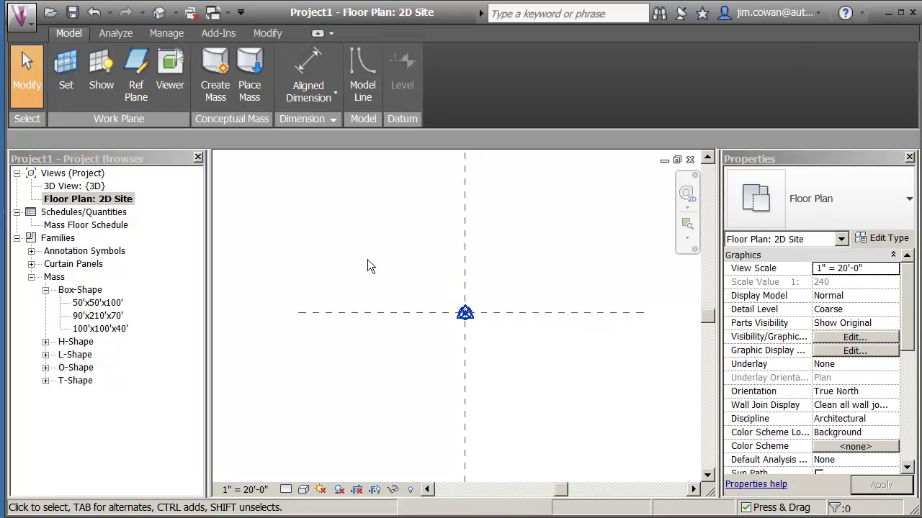
scroll(492, 364, "up", 1)
scroll(427, 317, "up", 2)
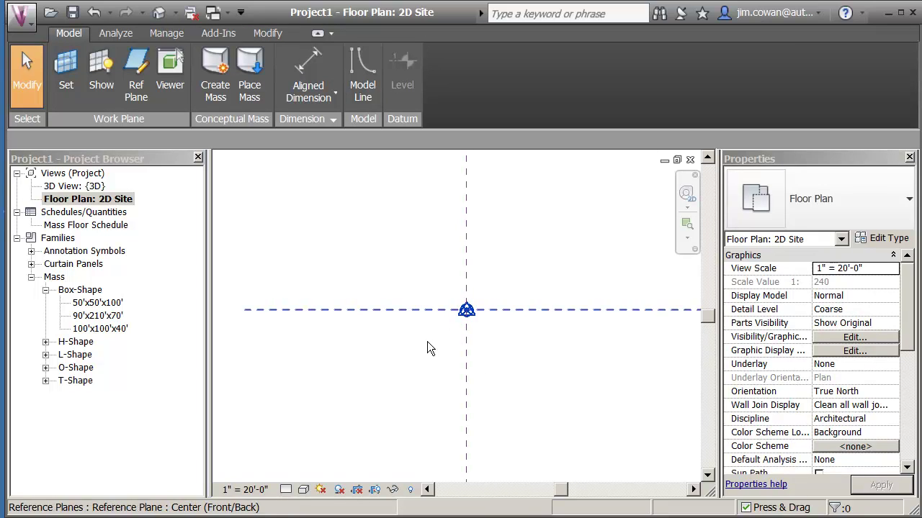